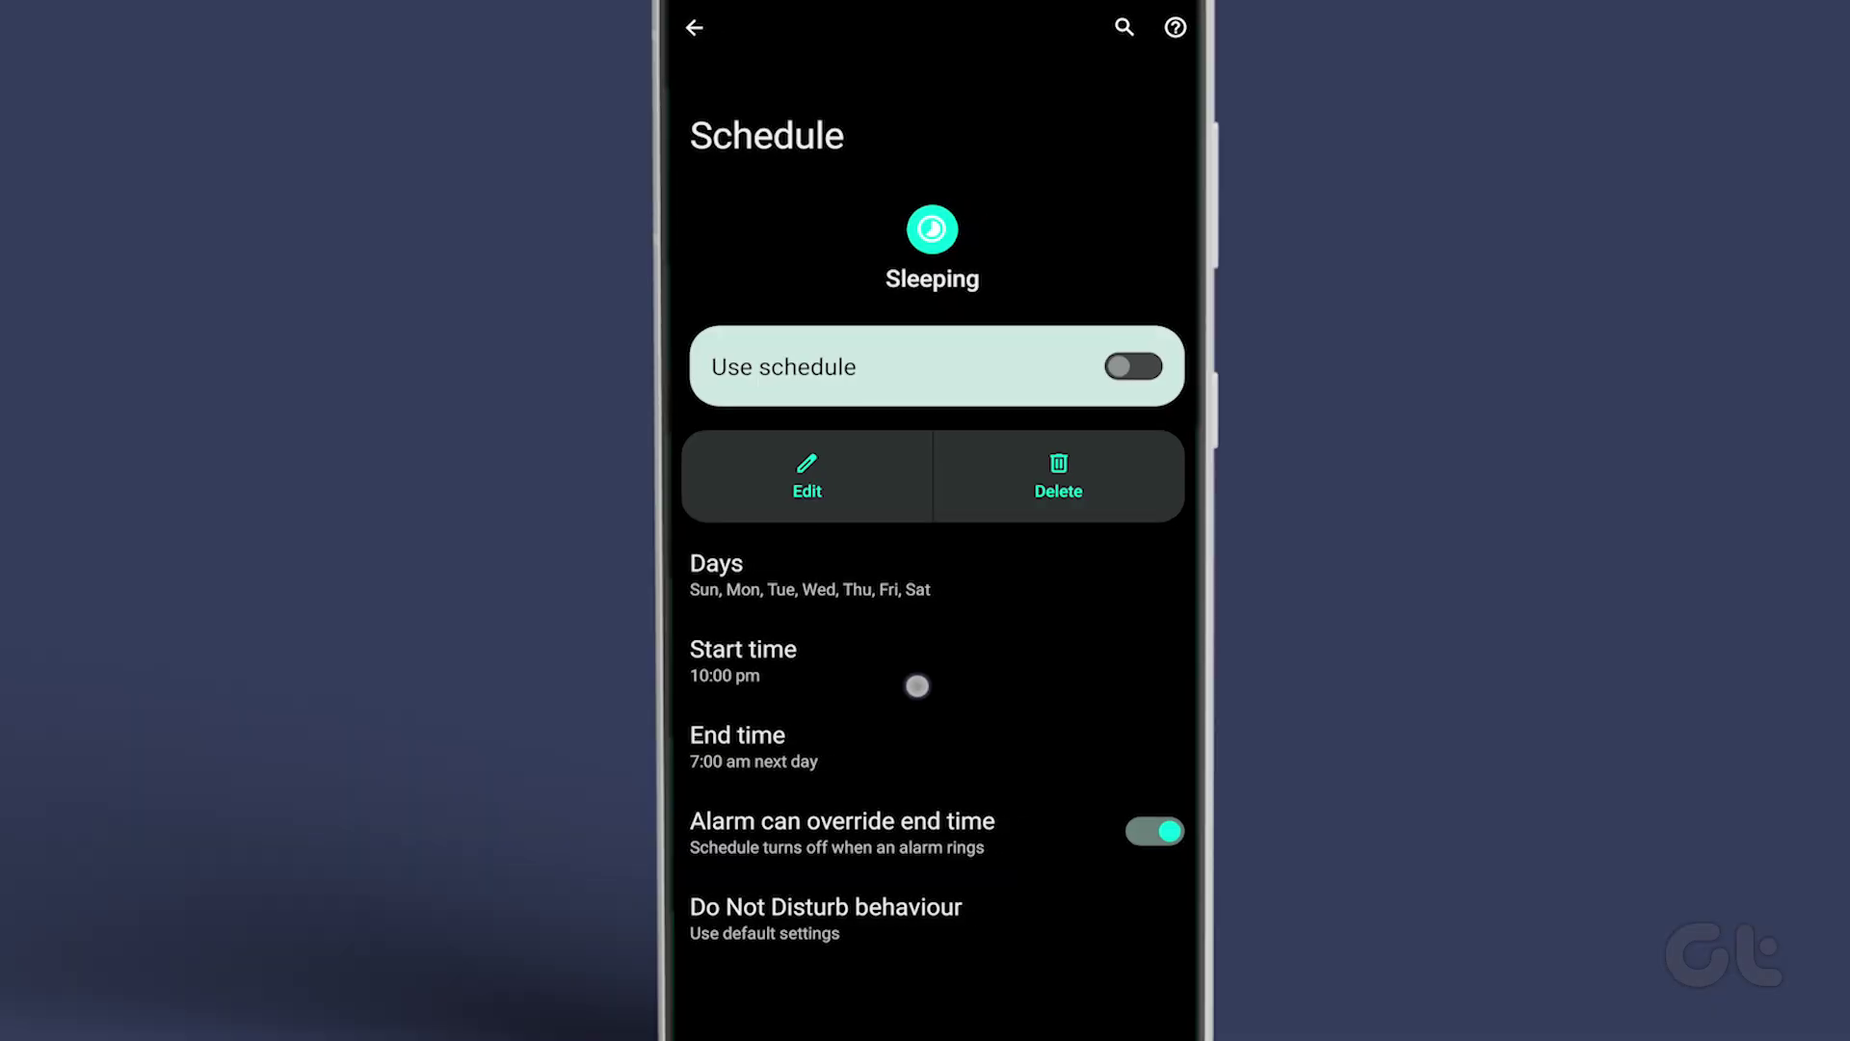
- Check the Sleeping schedule's start time and dismiss the picker without changes
click(917, 686)
click(982, 713)
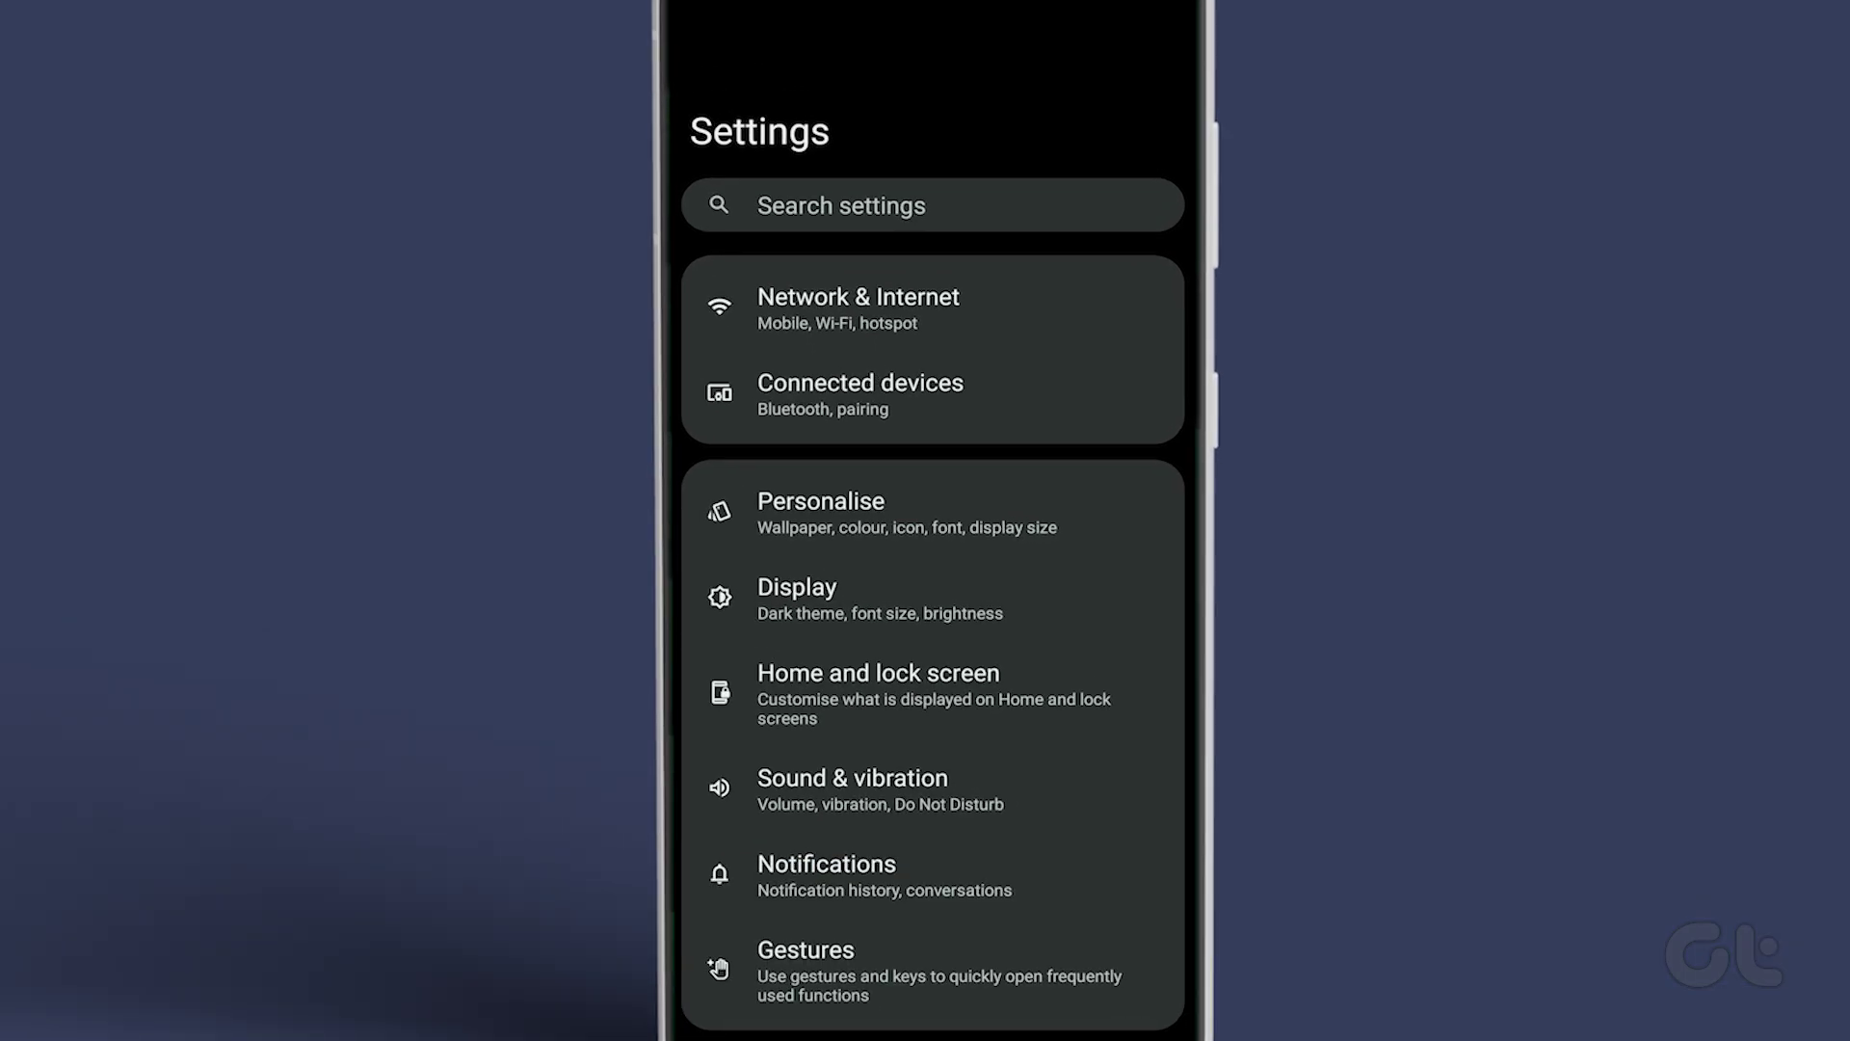
scroll(1006, 840, down, 5)
scroll(1007, 651, down, 5)
- Switch off Do Not Disturb under Digital Wellbeing's Bedtime mode customisation options
click(975, 712)
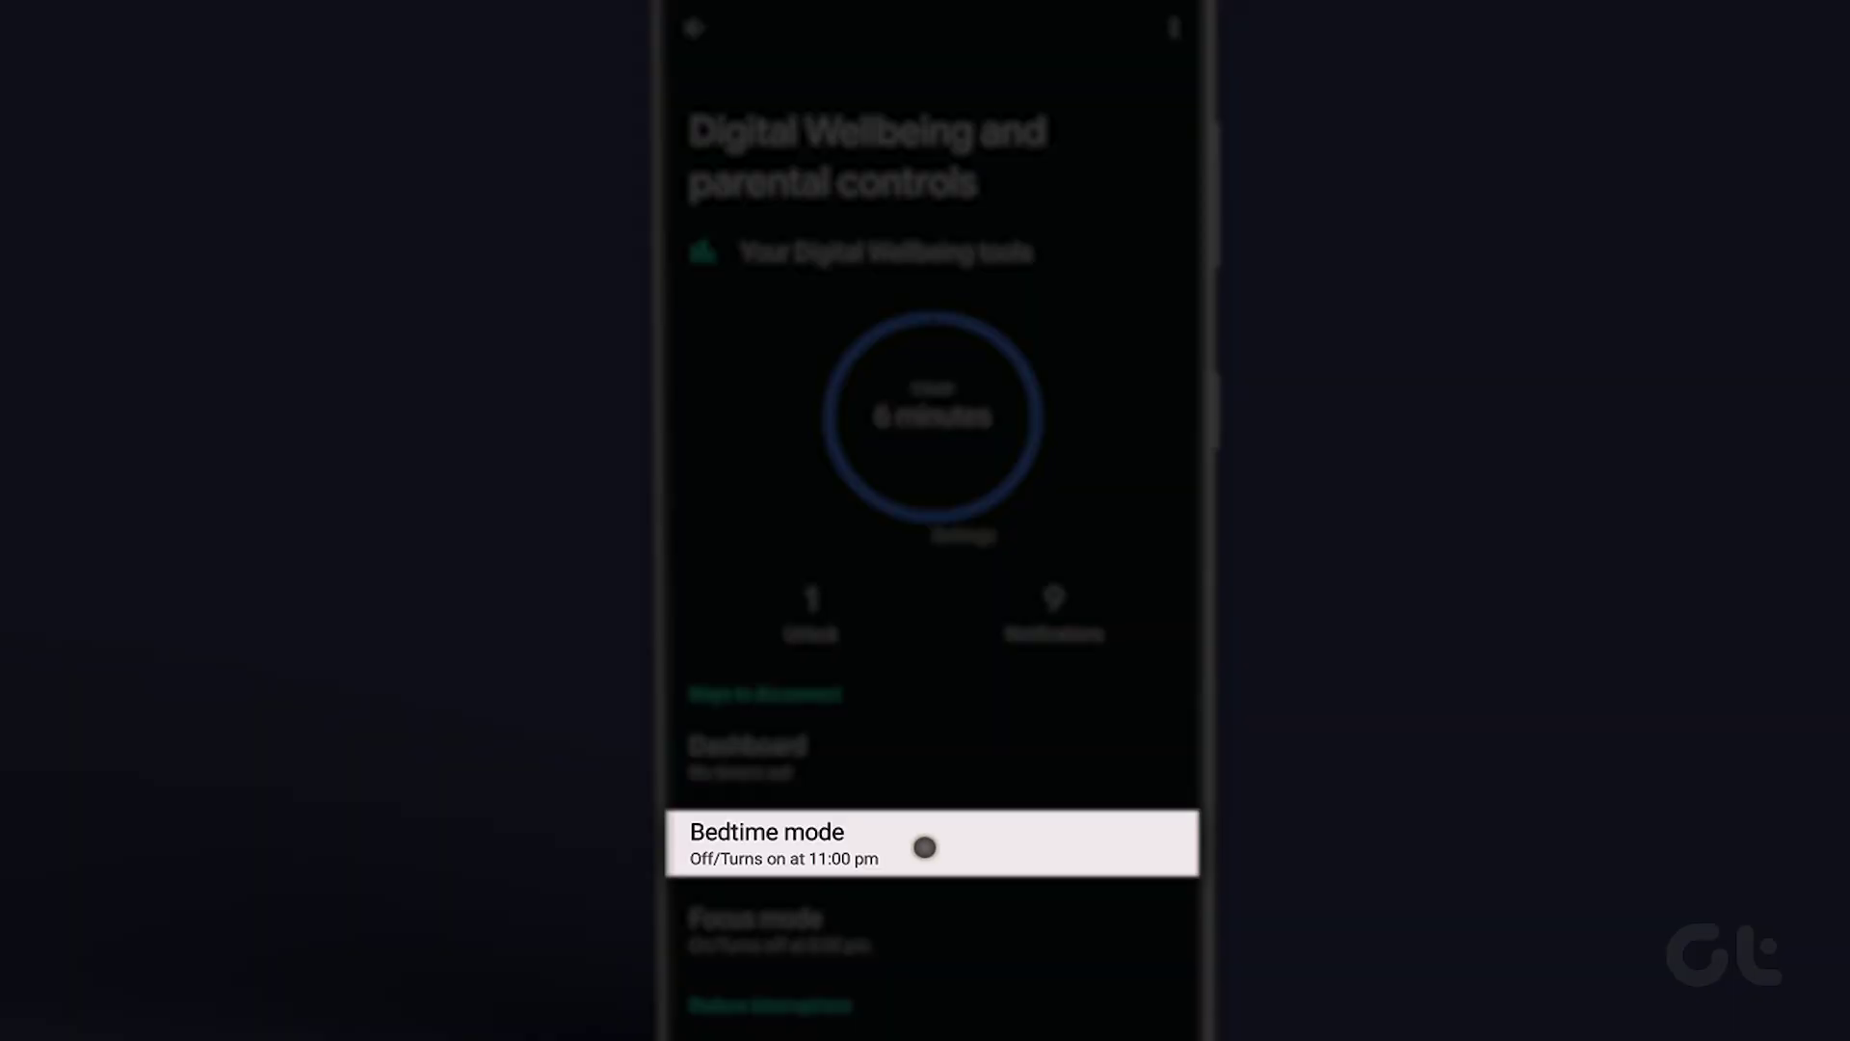
click(925, 847)
click(779, 410)
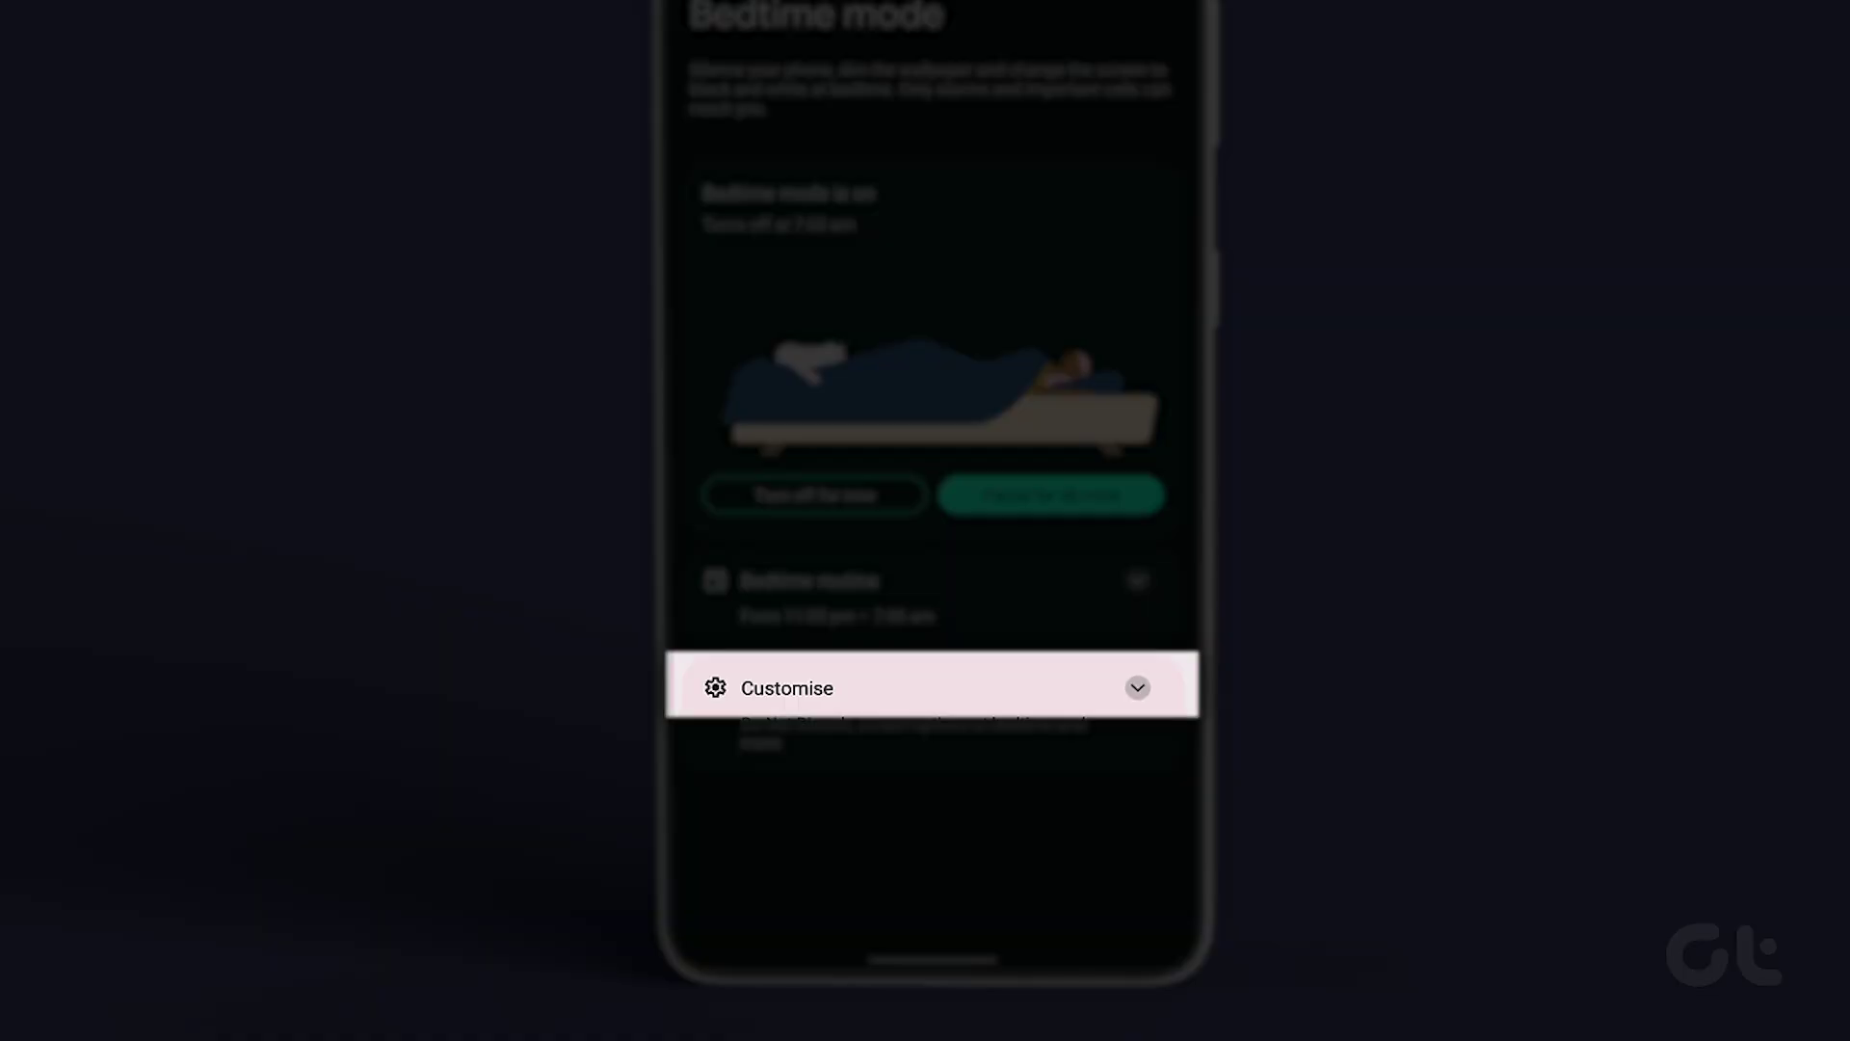
click(1137, 690)
scroll(926, 579, down, 3)
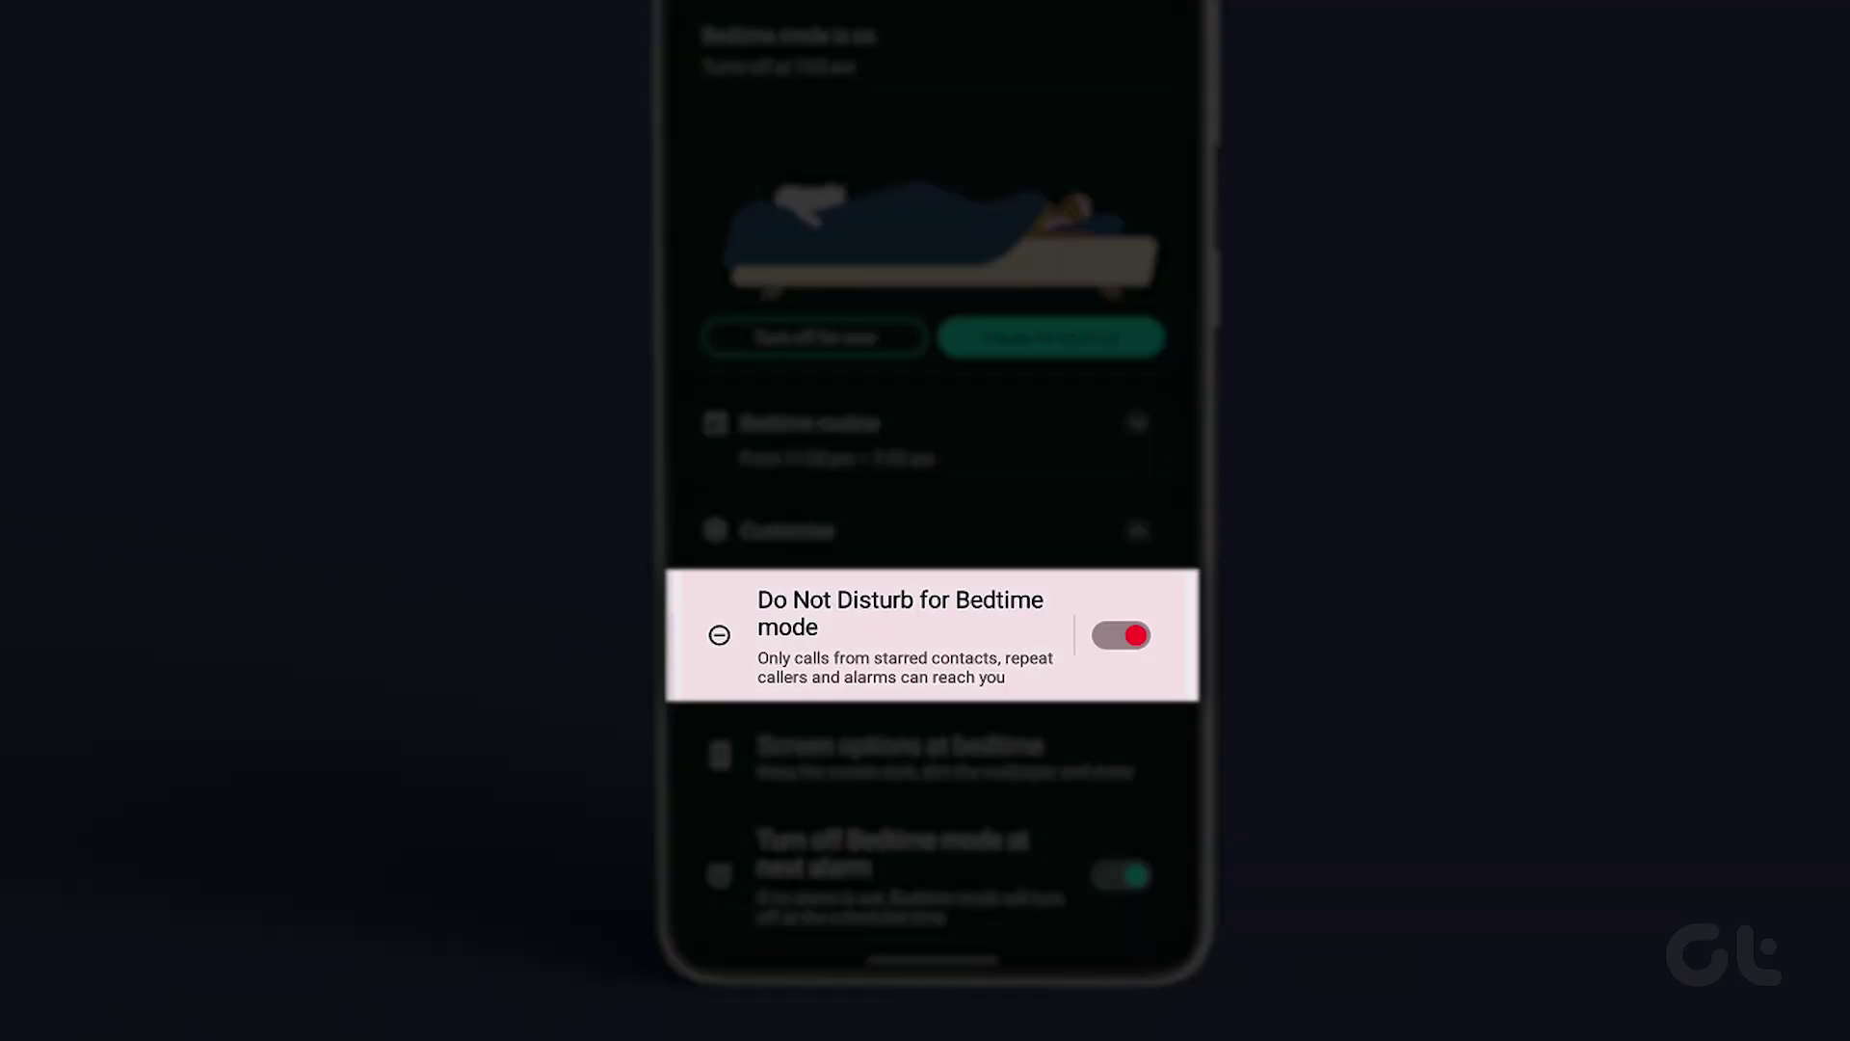
click(1140, 636)
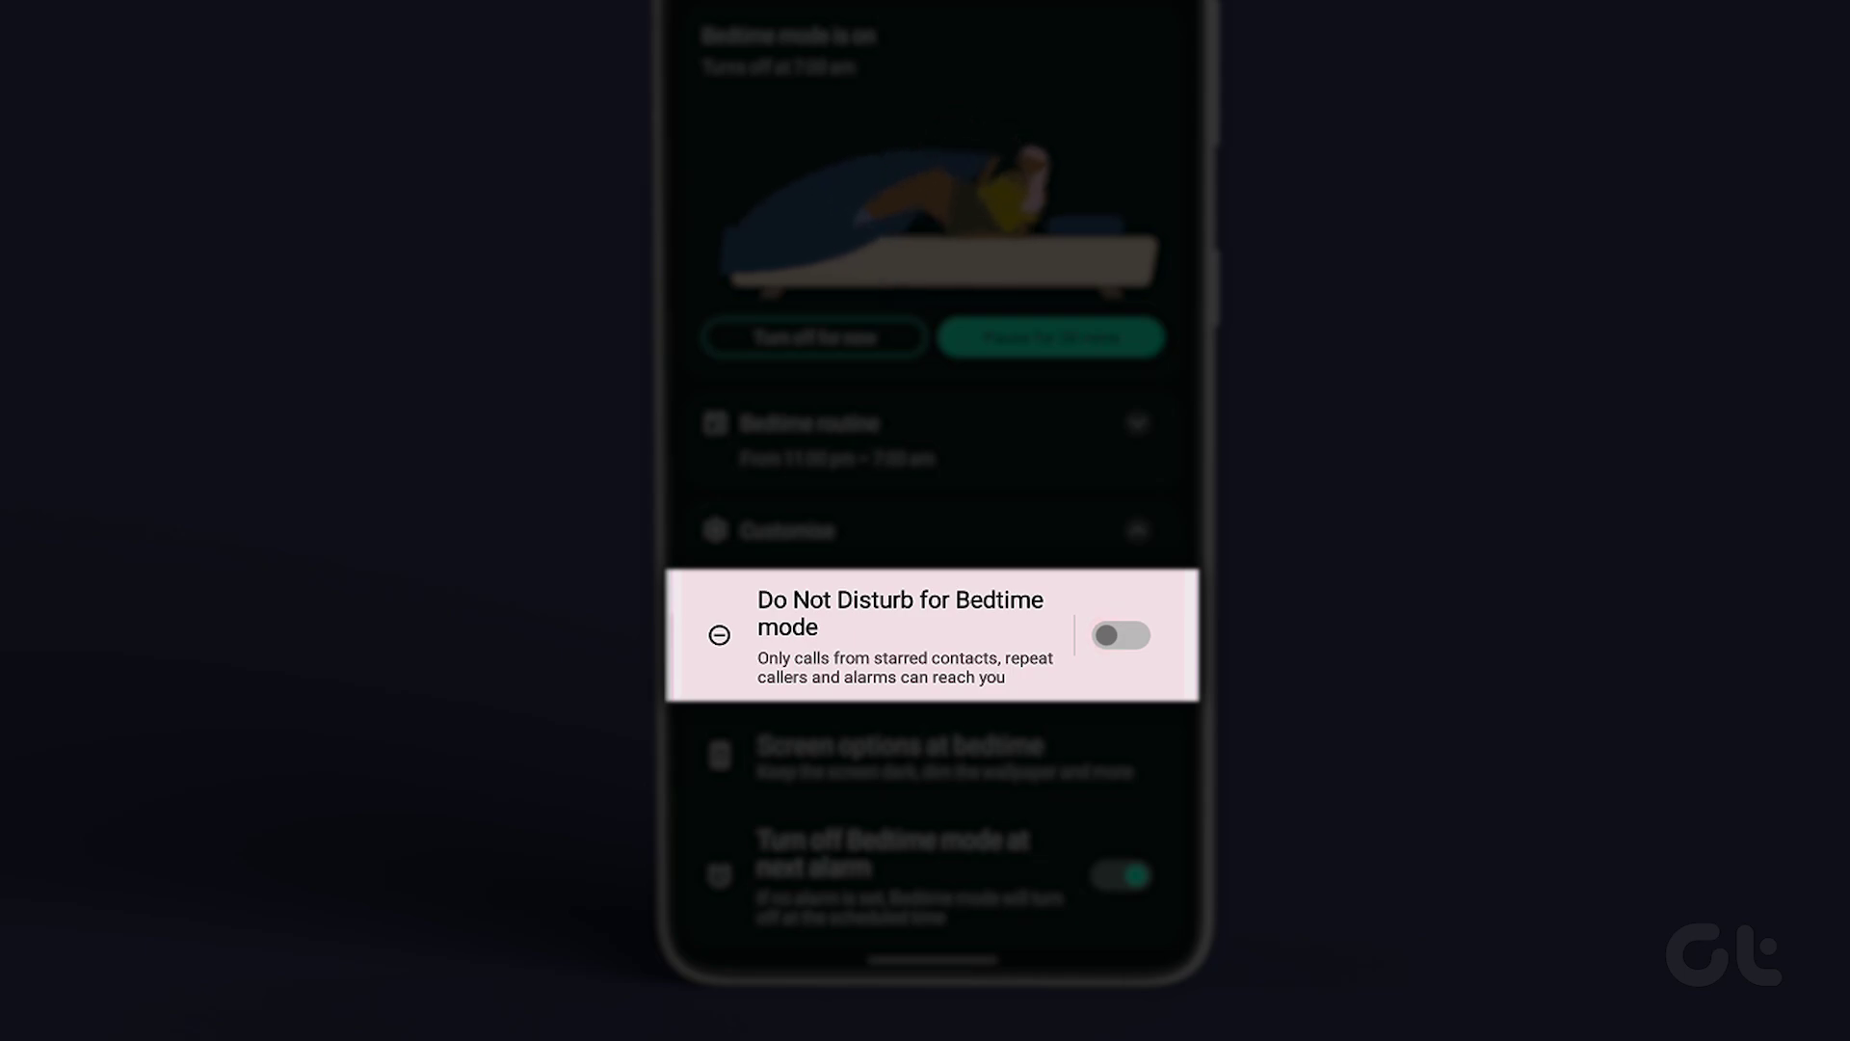